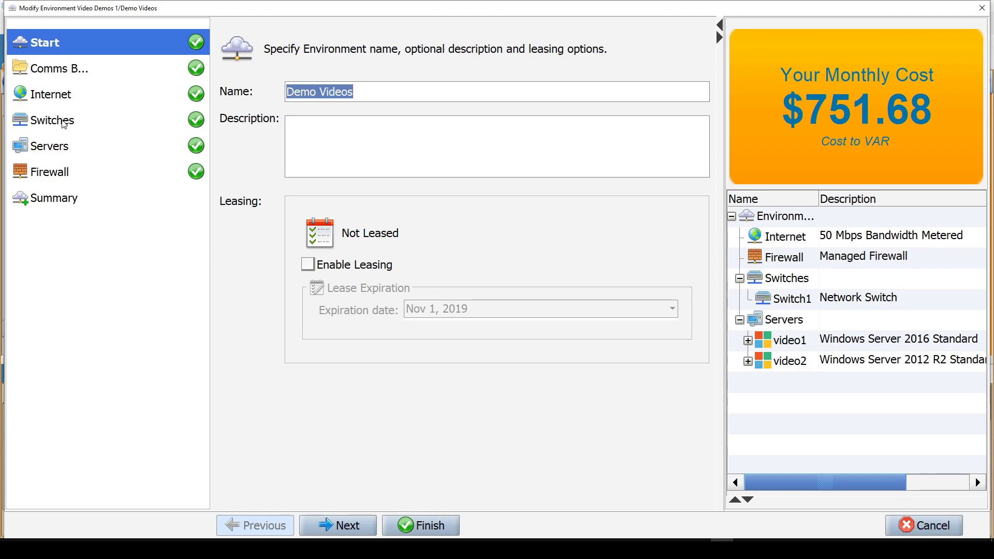
- Start adding one server to the environment, named video3, with CentOS 7 as its server type
left_click(50, 150)
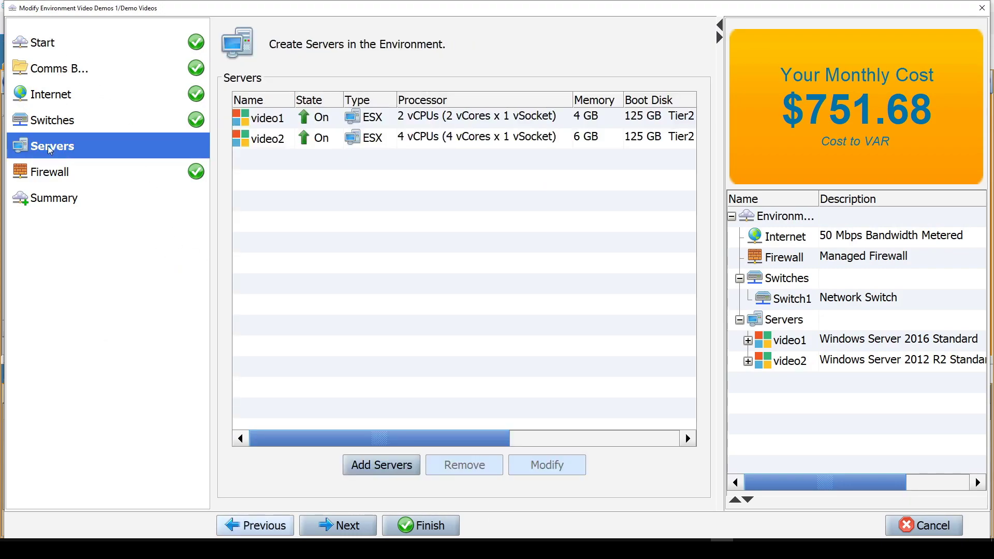
left_click(399, 470)
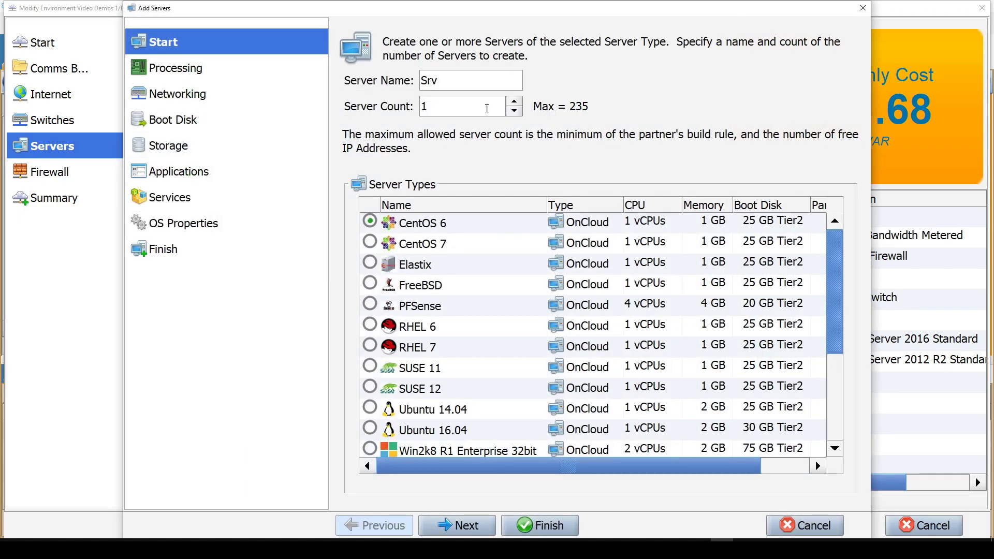
left_click_drag(508, 19, 490, 20)
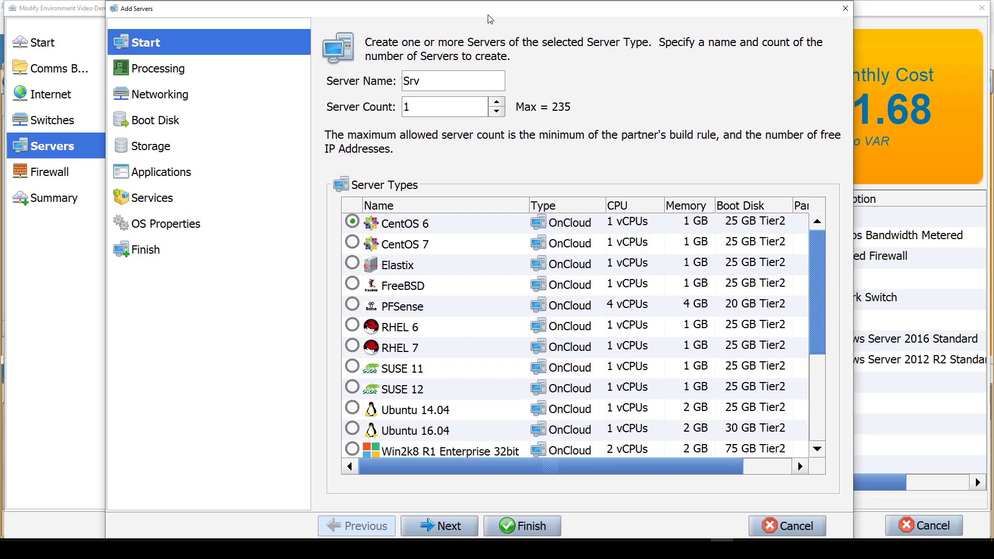
left_click_drag(431, 77, 372, 81)
type("video3")
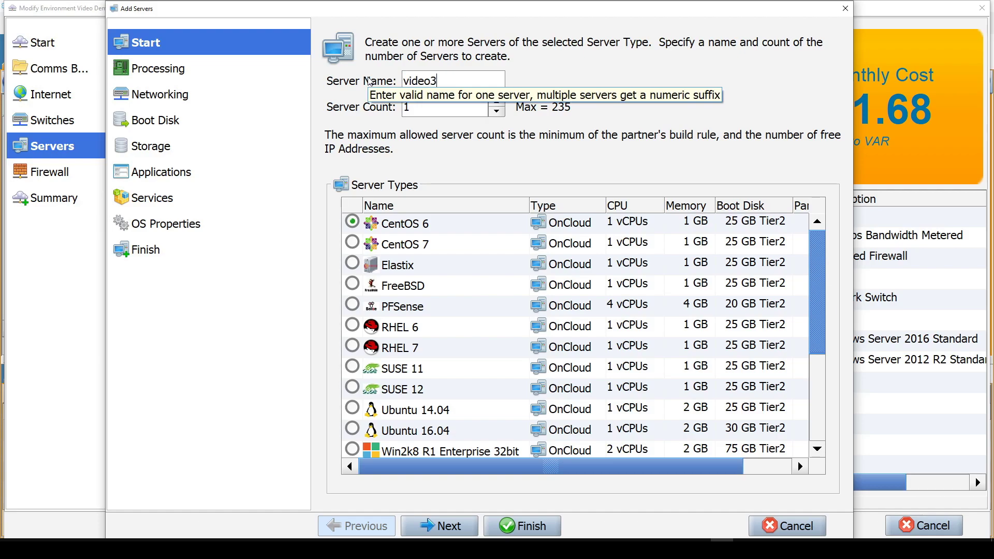
left_click(352, 245)
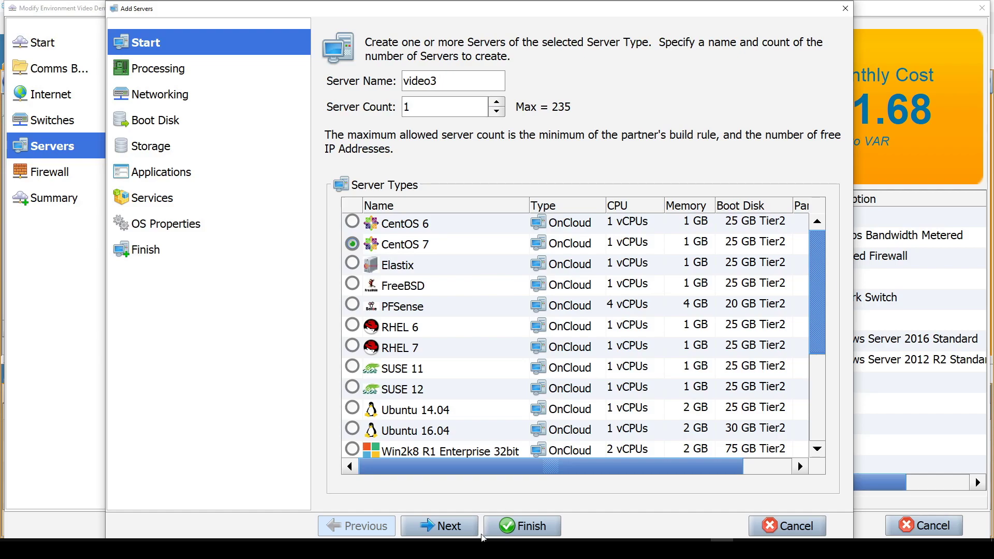
left_click(458, 534)
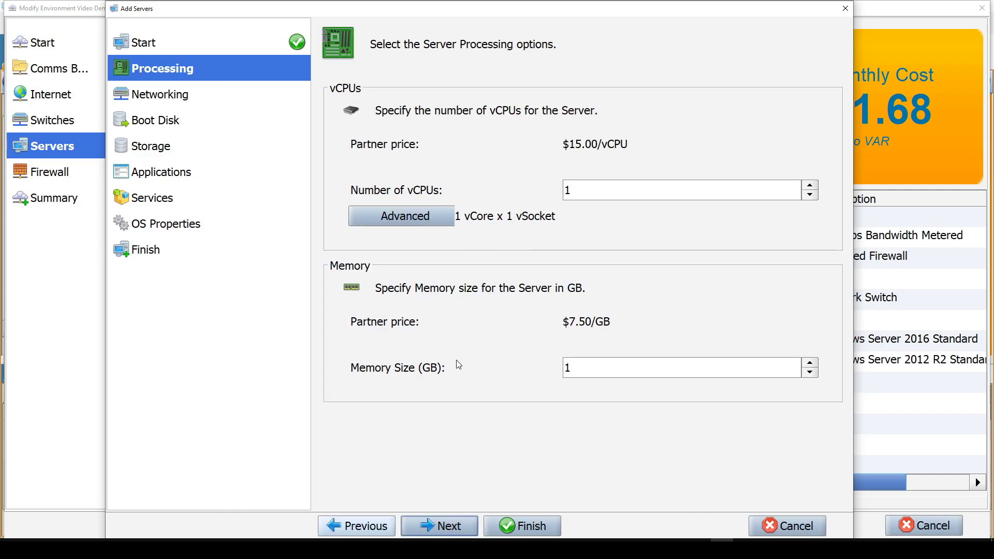
- Set the server's number of vCPUs to 6 with a layout of 6 vCores x 1 vSocket
left_click(617, 195)
left_click_drag(579, 190, 557, 187)
type("6")
left_click(419, 216)
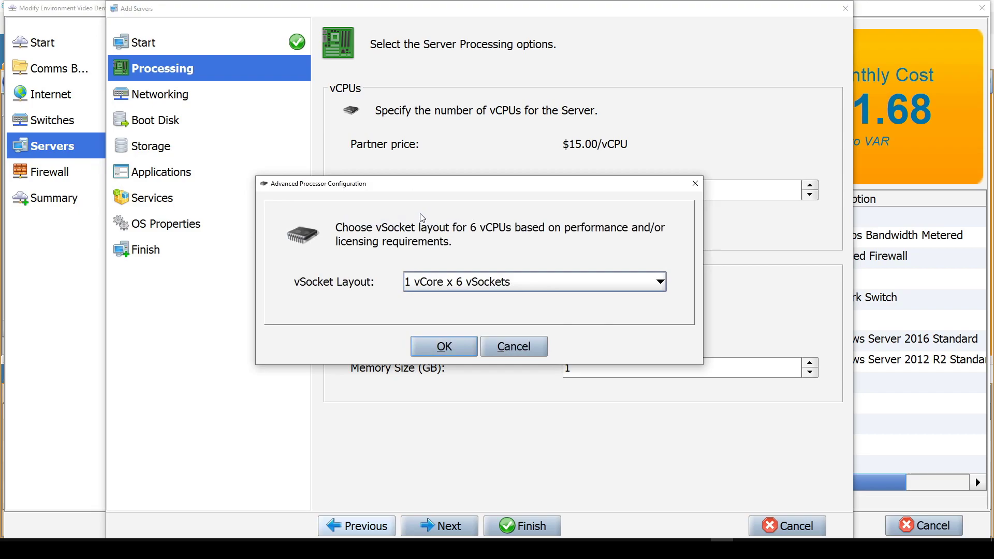
left_click(495, 282)
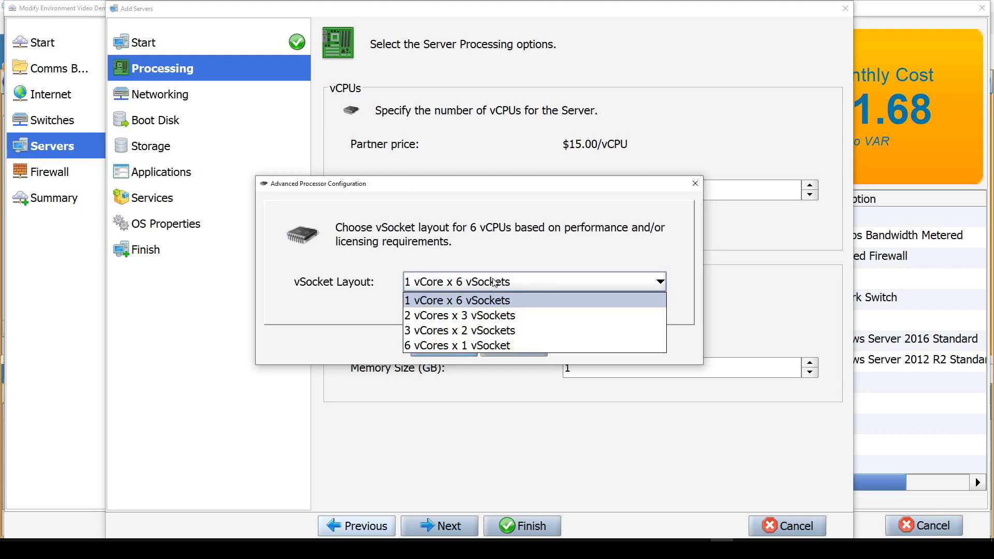
left_click(483, 344)
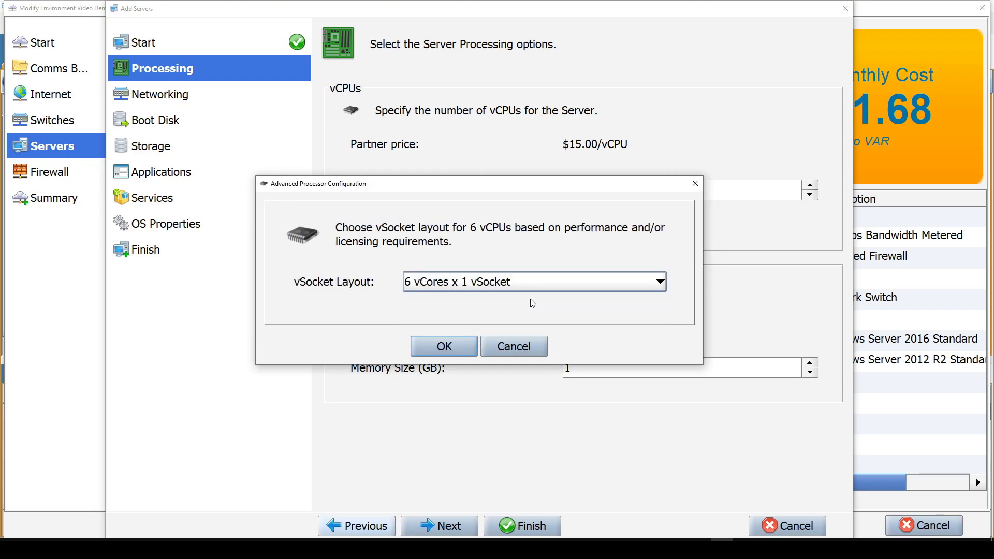
left_click(446, 347)
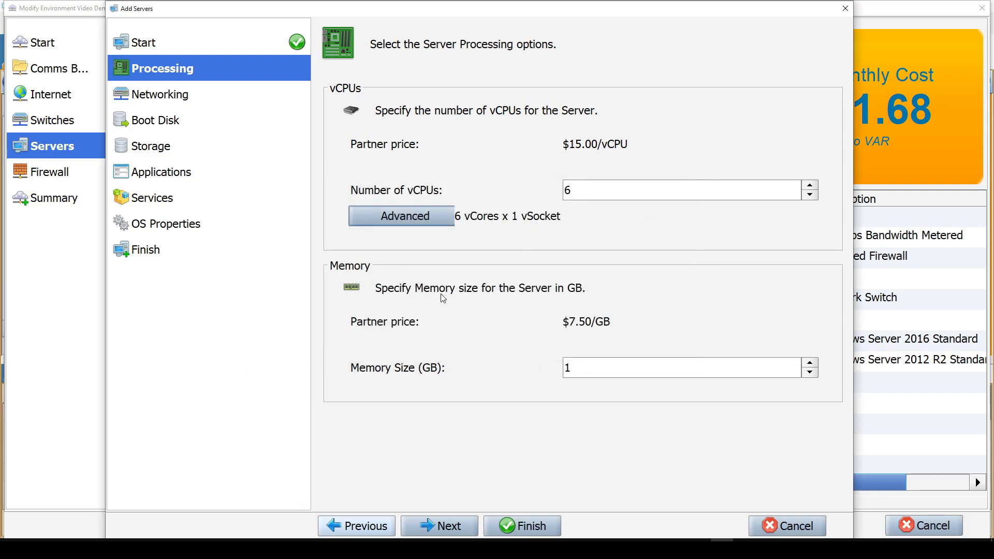
- Set the server's memory size to 8 GB and accept Switch1 as its network connection
double_click(575, 367)
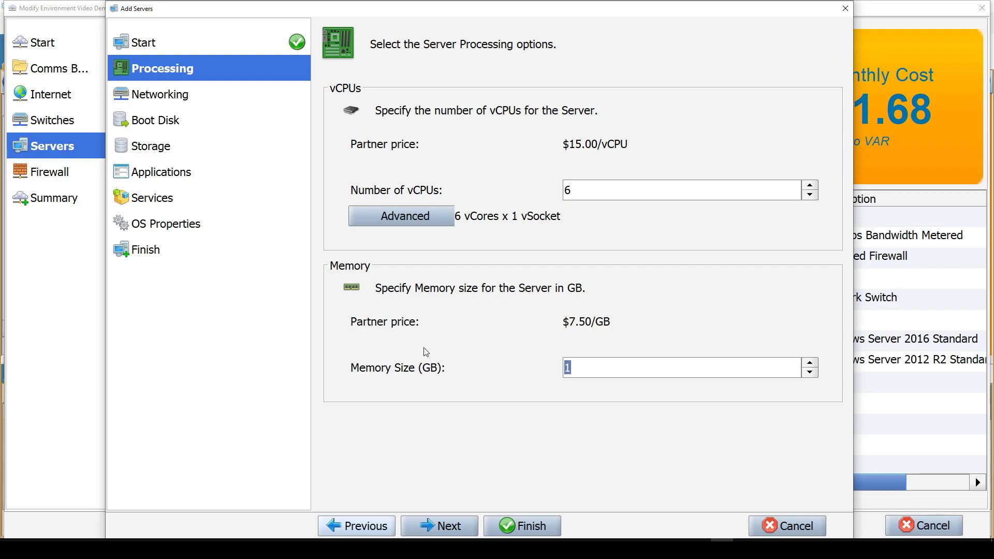
type("8")
left_click(459, 528)
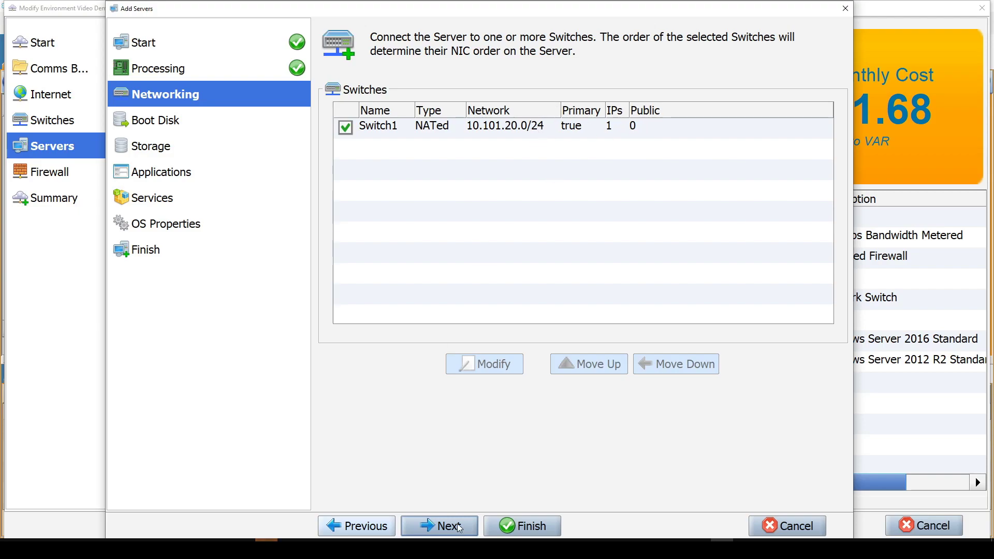
left_click(435, 529)
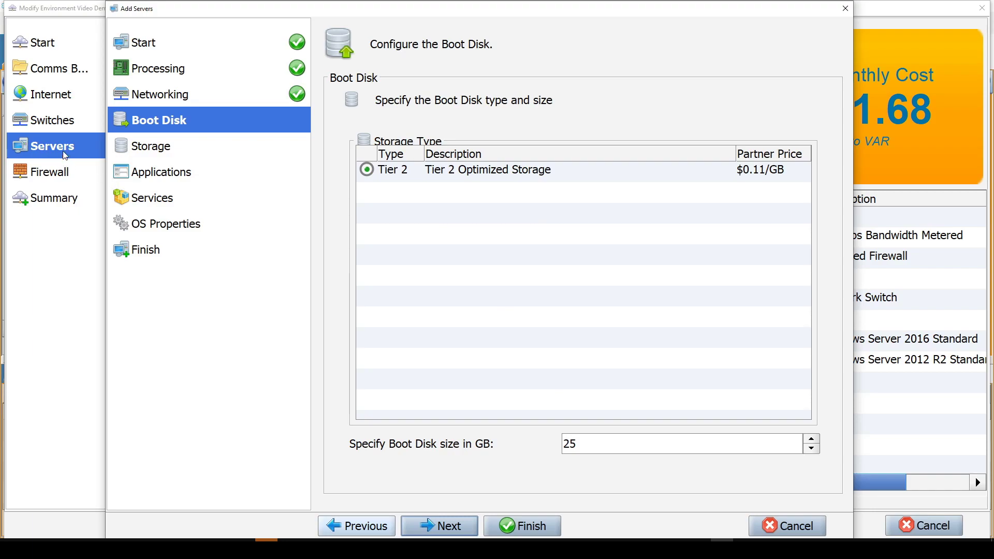
- Set the size of the server's Tier 2 boot disk to 100 GB
double_click(585, 446)
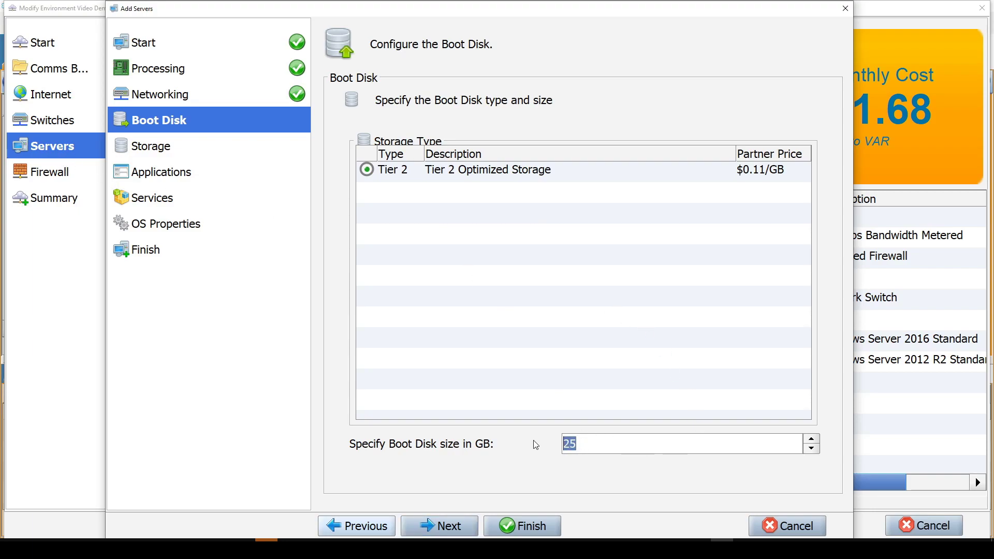
type("100")
left_click(464, 528)
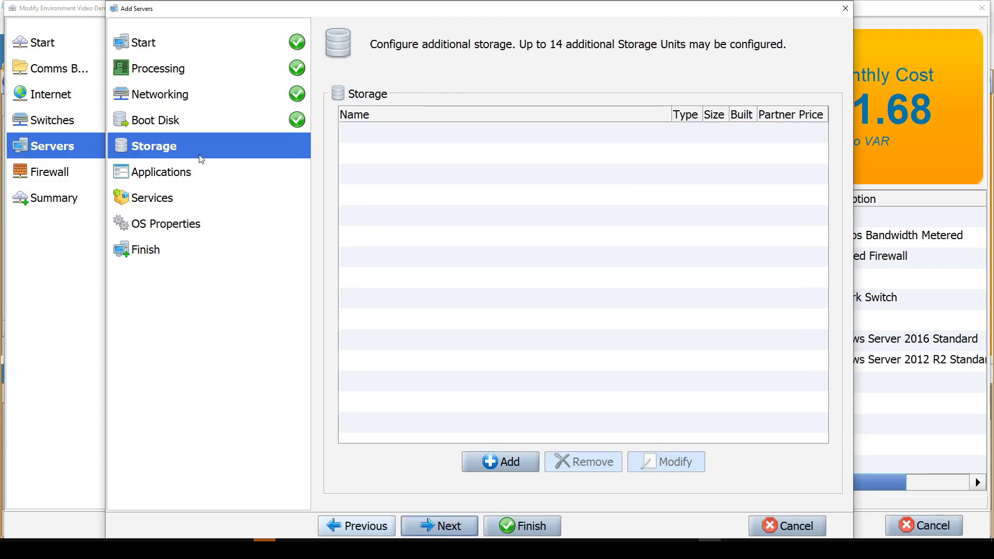
- Add one 100 GB Tier 3 storage unit named temp-data to the server
left_click(503, 466)
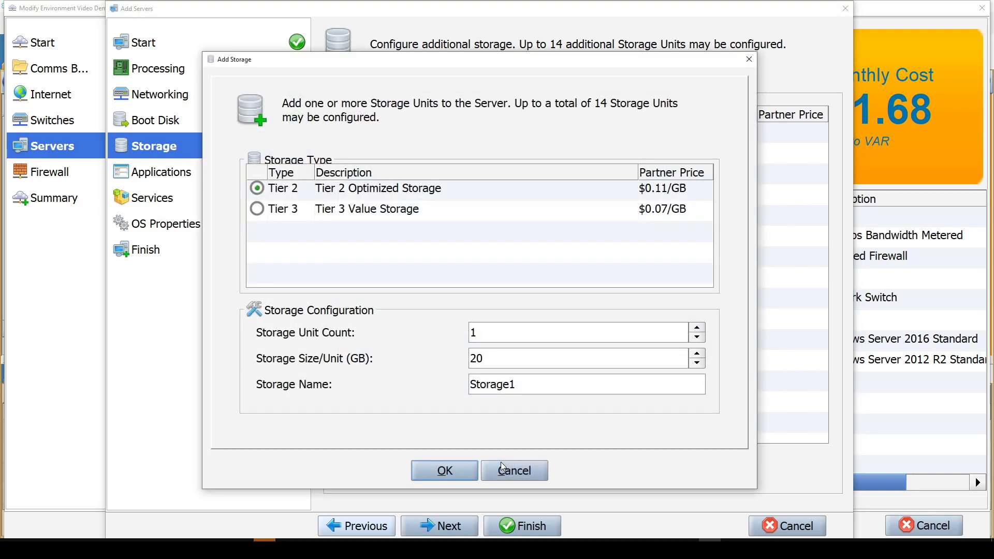
left_click(261, 206)
double_click(491, 357)
type("100")
key("Tab")
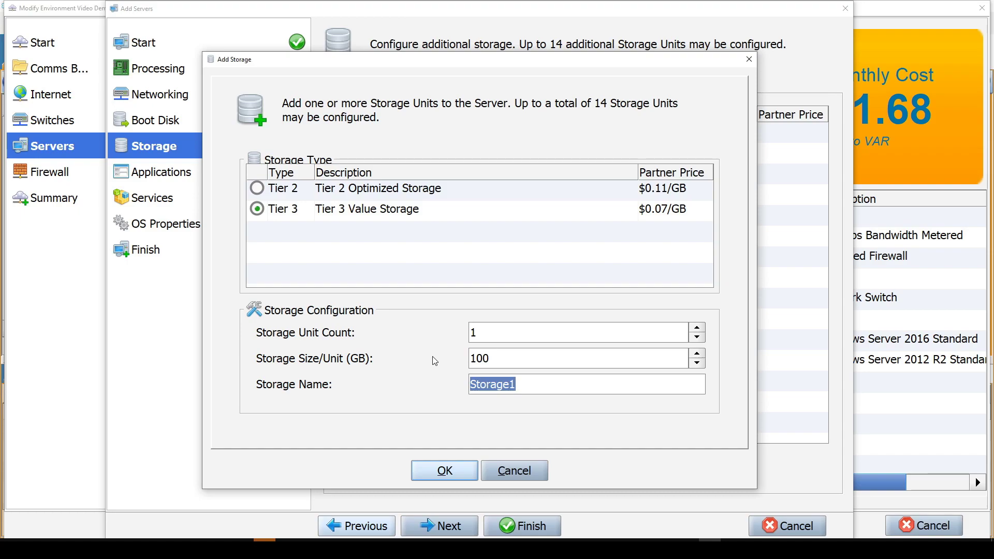
type("temp-data")
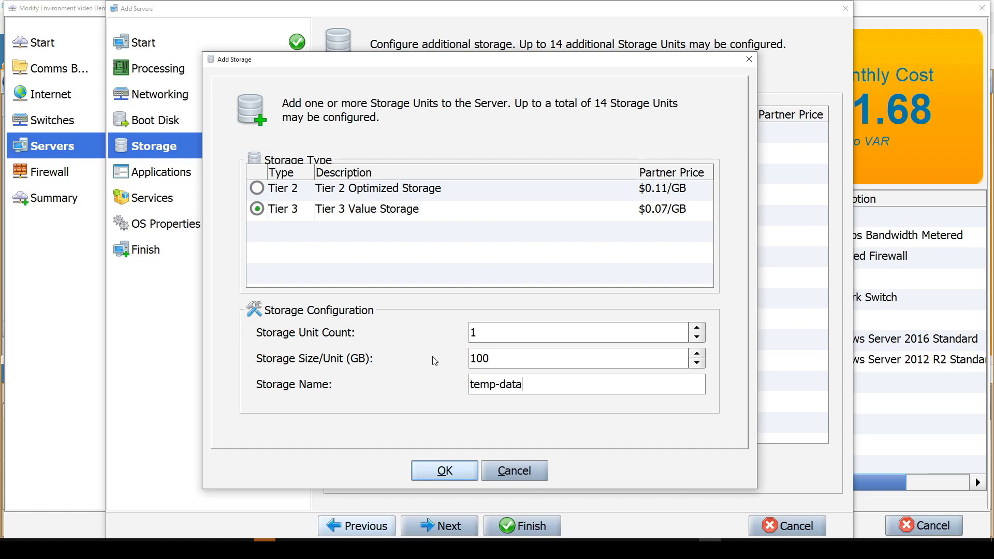
left_click(454, 478)
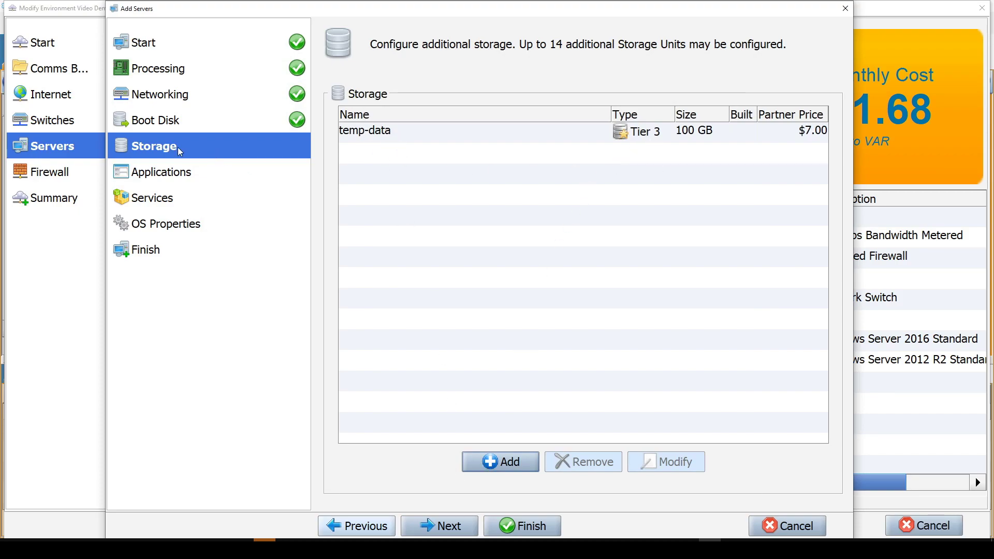
left_click(452, 526)
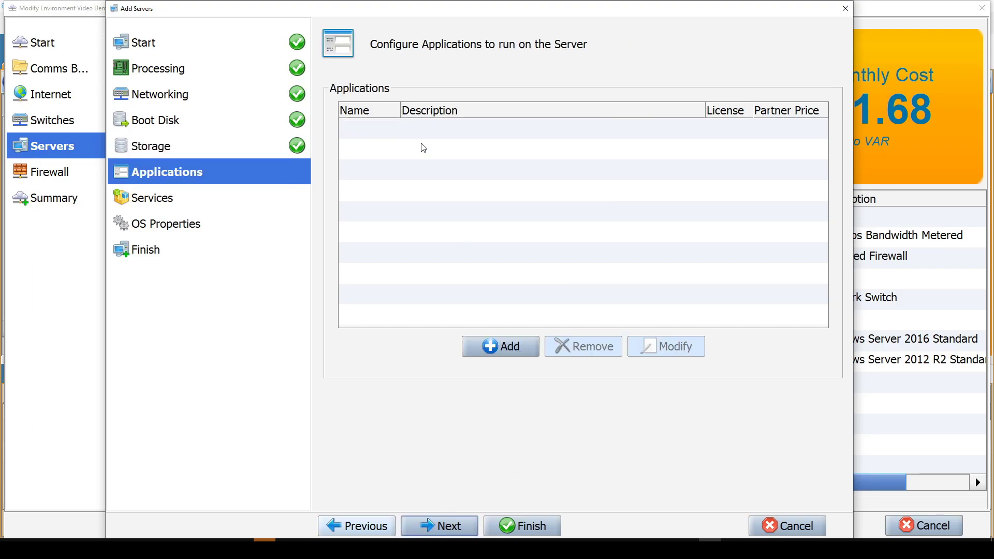
left_click(510, 346)
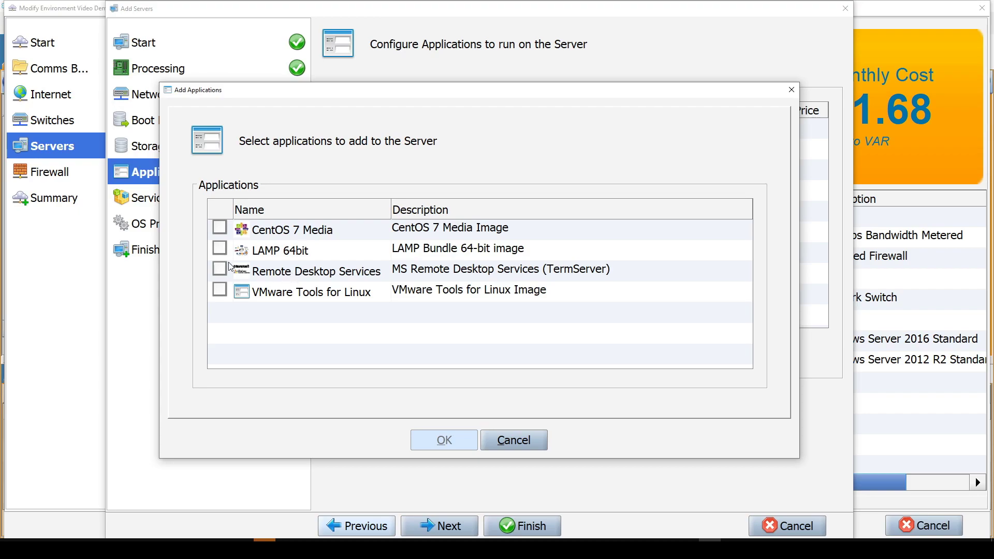
left_click(219, 251)
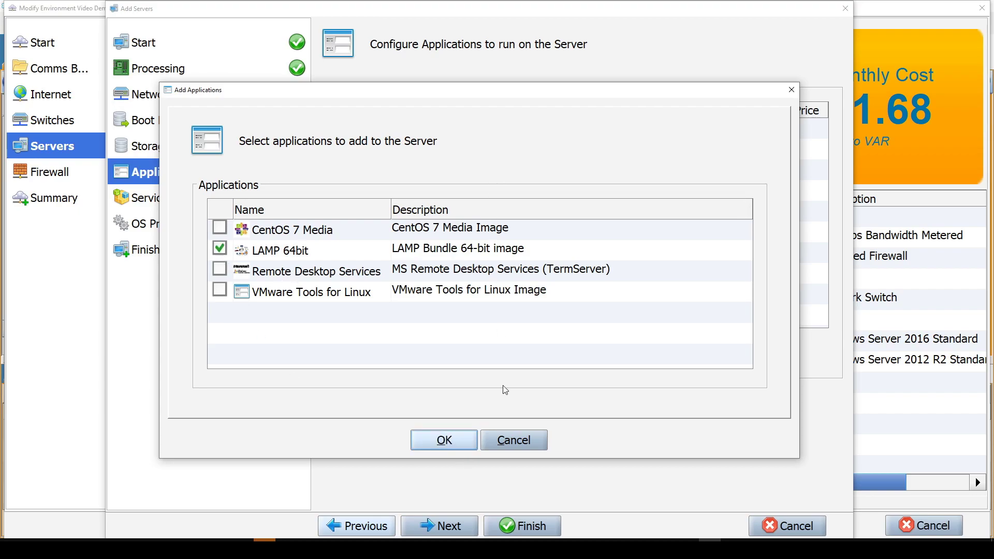
left_click(515, 442)
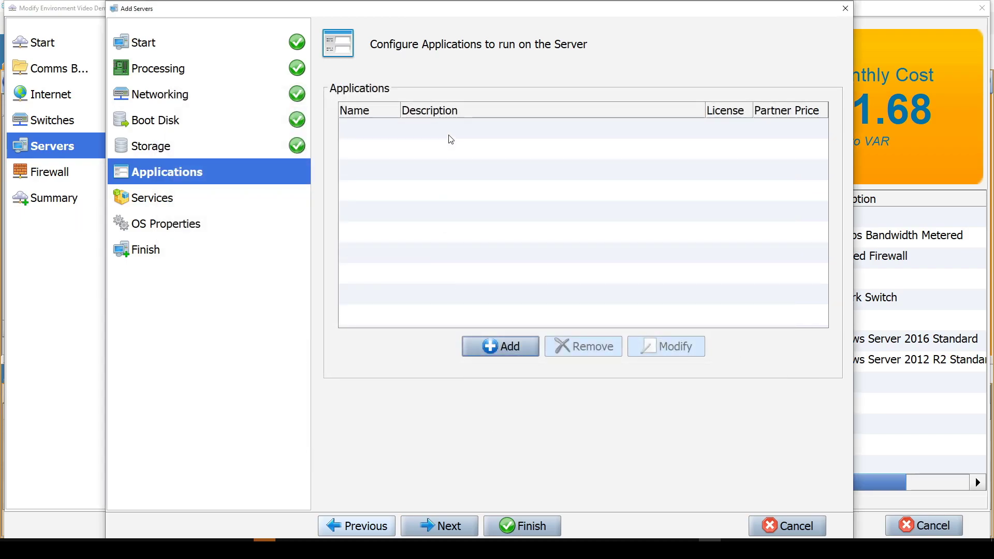
- Skip adding applications and look through the list of services available for the server without adding any
left_click(443, 526)
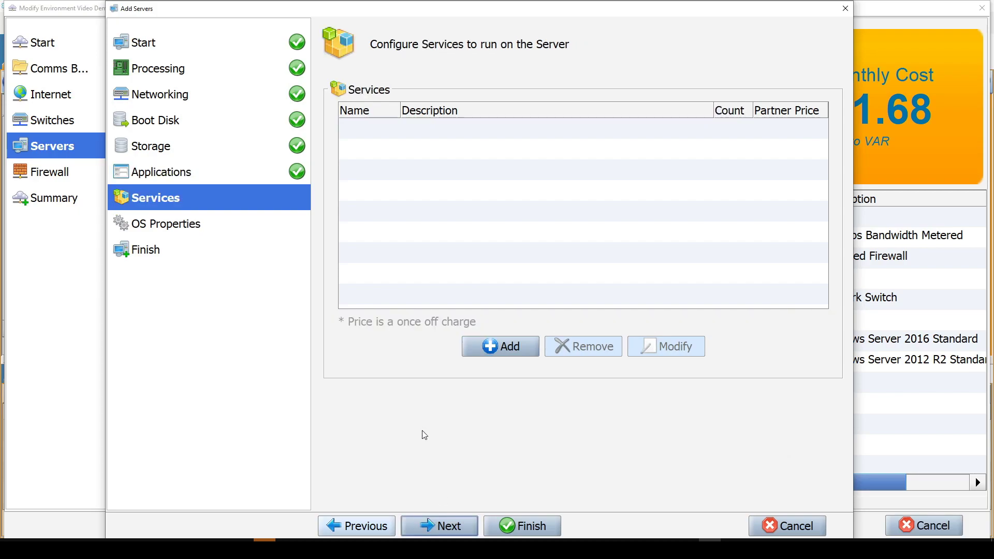
left_click(499, 347)
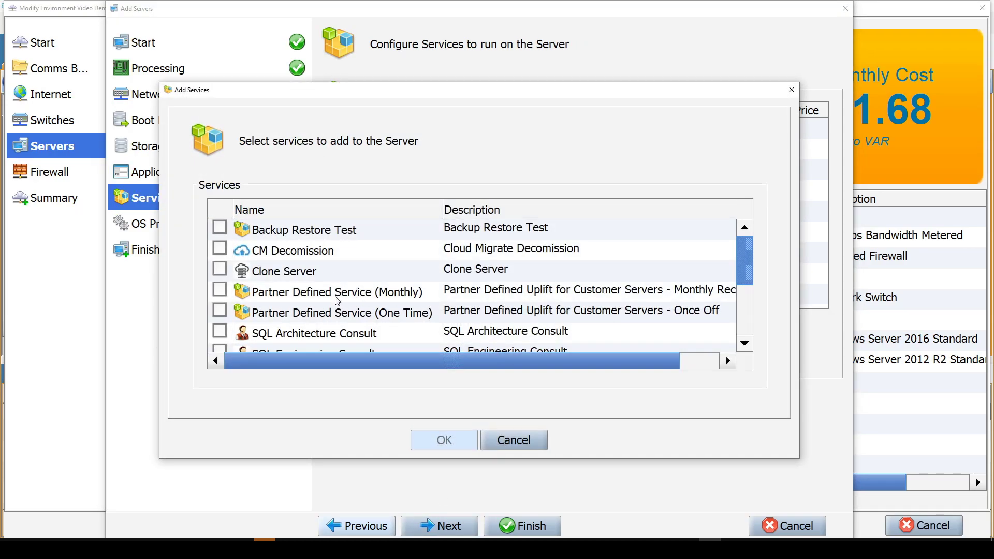
scroll(336, 299, "down", 3)
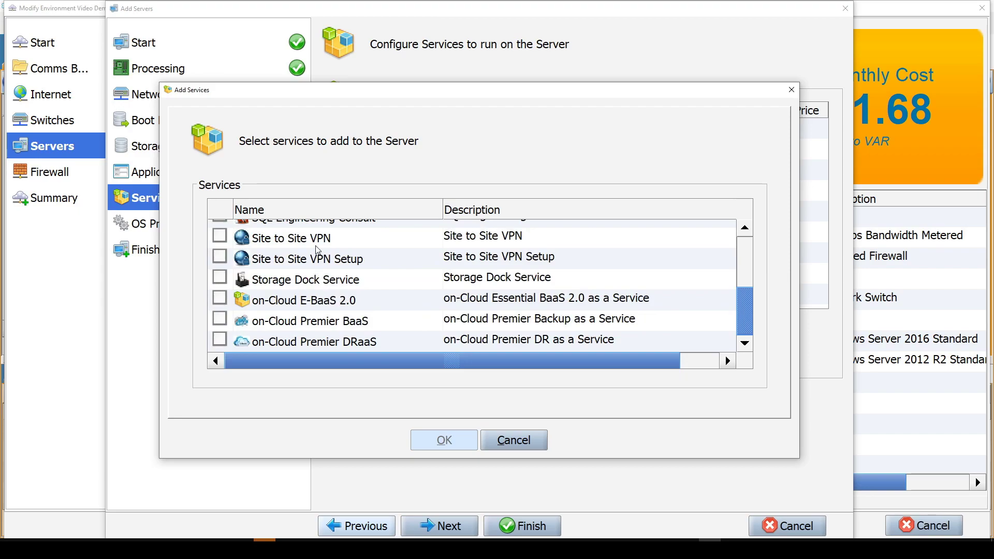
scroll(317, 272, "up", 2)
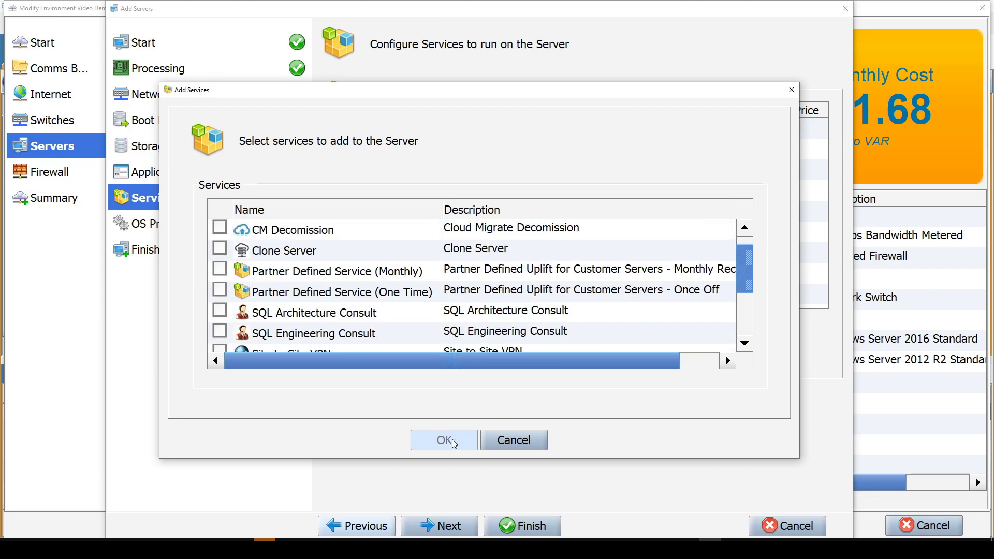
left_click(498, 445)
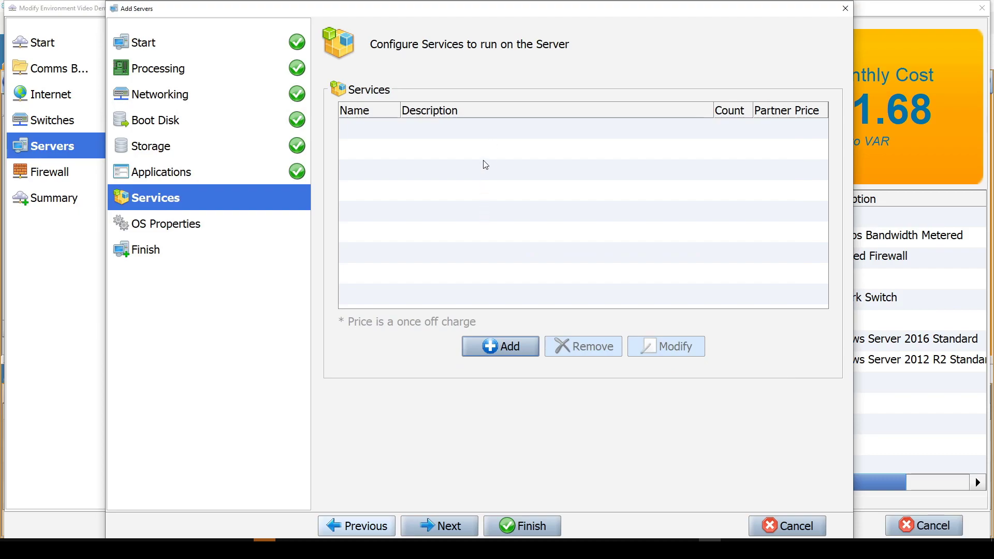
- Set the server's DNS domain name to video-demos.com and keep the Thick (Lazy Zeroed) disk layout
left_click(450, 527)
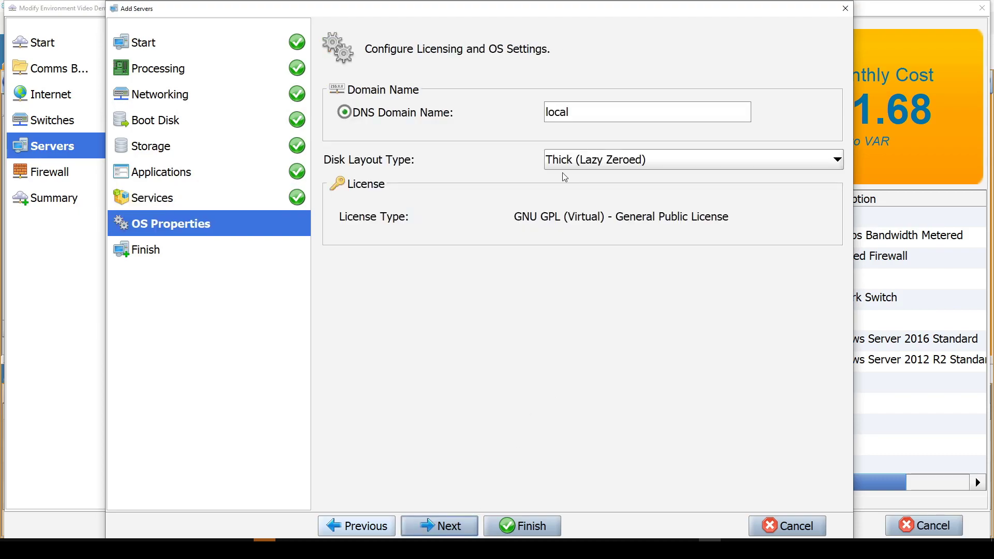
left_click_drag(572, 112, 531, 118)
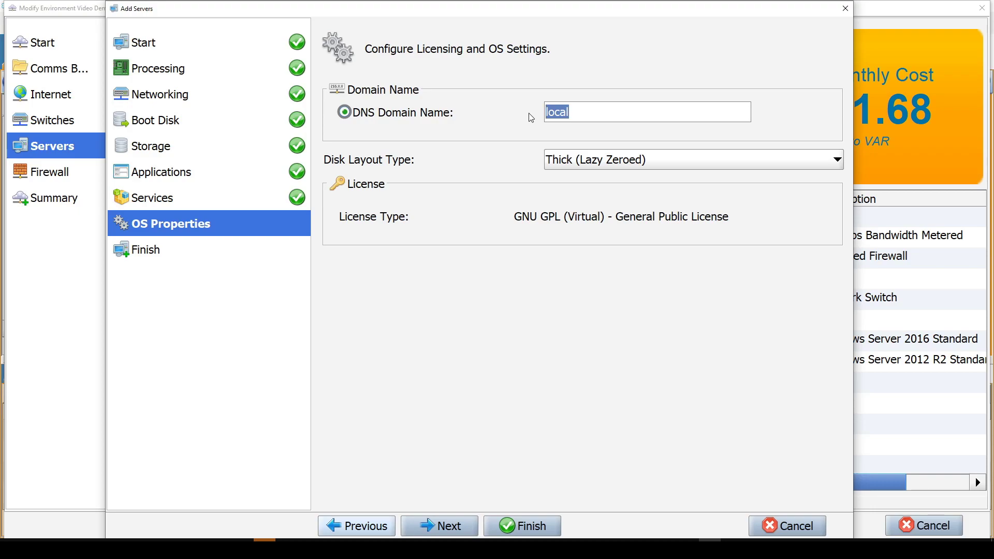
type("video-demos.com")
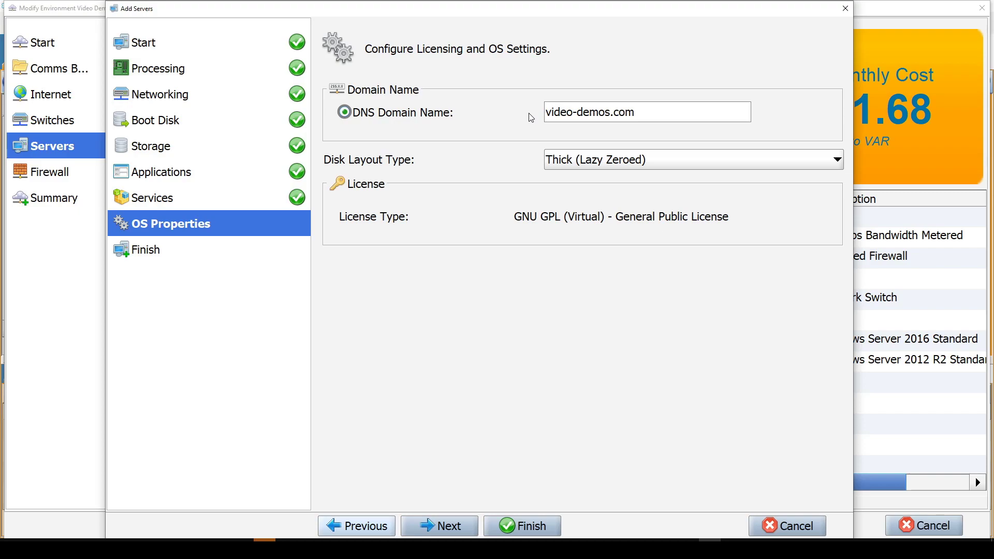
left_click(622, 163)
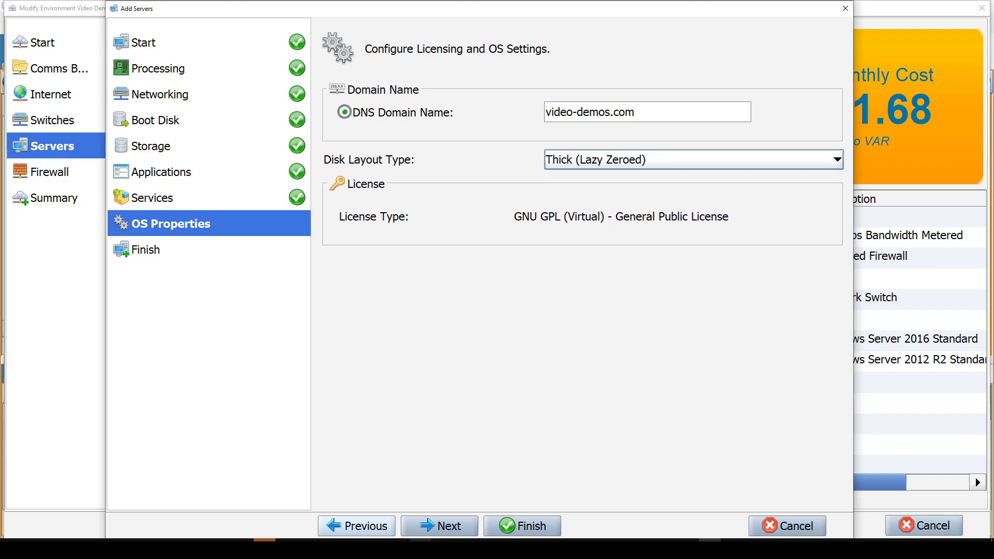
- Add the configured server to the environment and select video3 in the server list
left_click(443, 527)
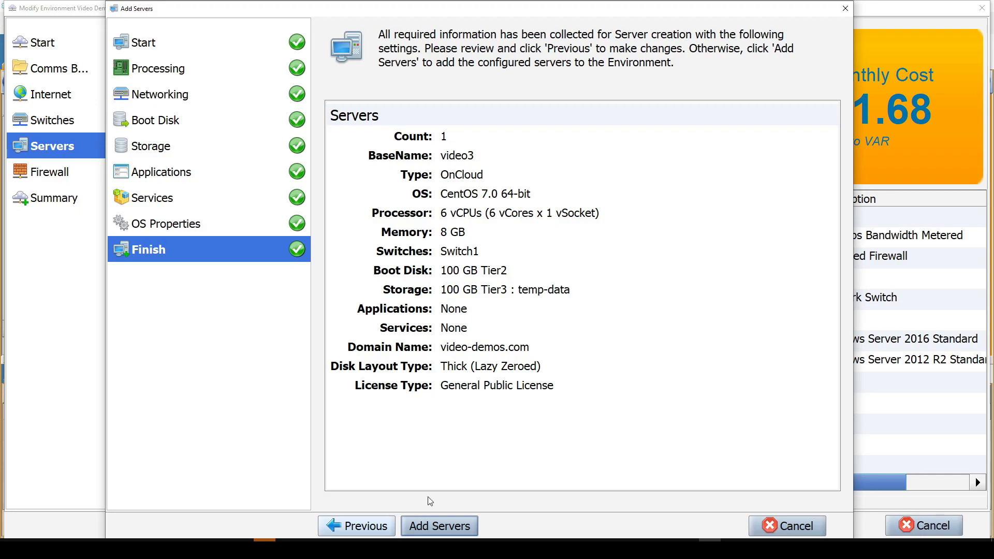
left_click(445, 531)
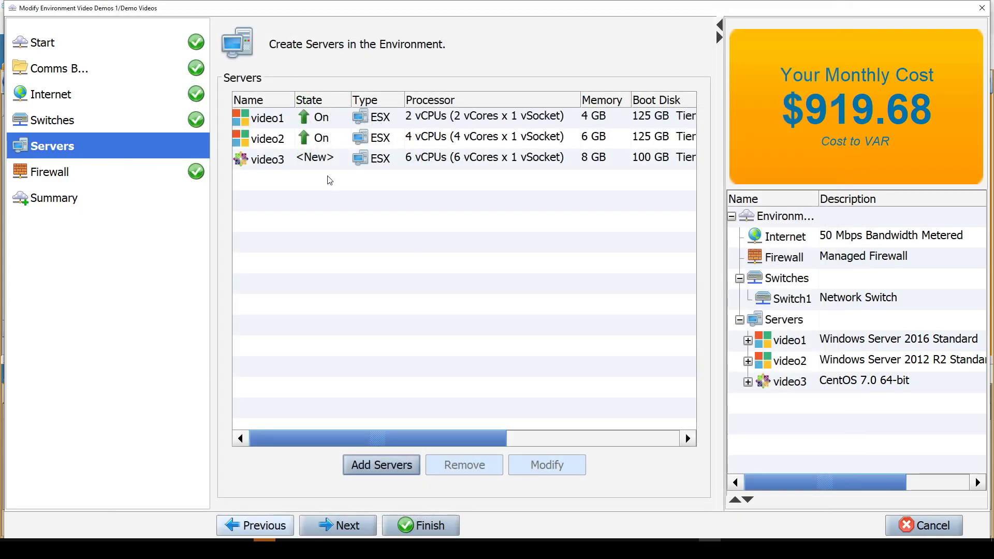
left_click(322, 168)
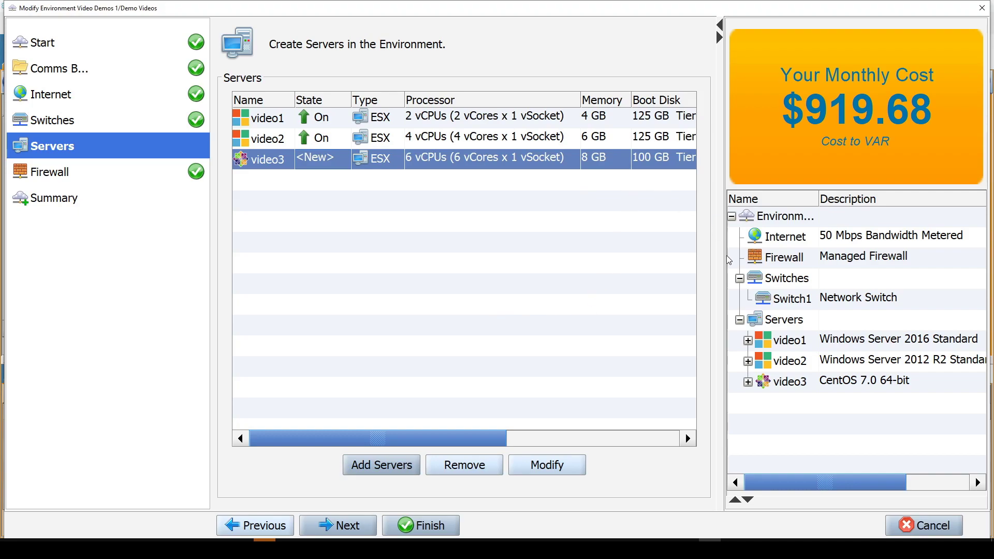
- Widen the cost breakdown and expand video3 to examine the partner price of each of its components
left_click_drag(722, 260, 557, 260)
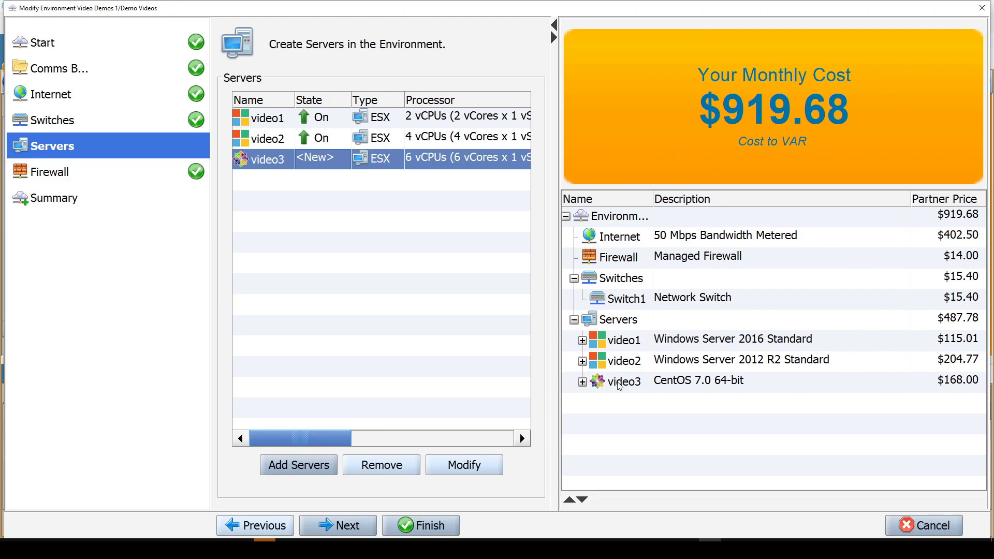
left_click(582, 382)
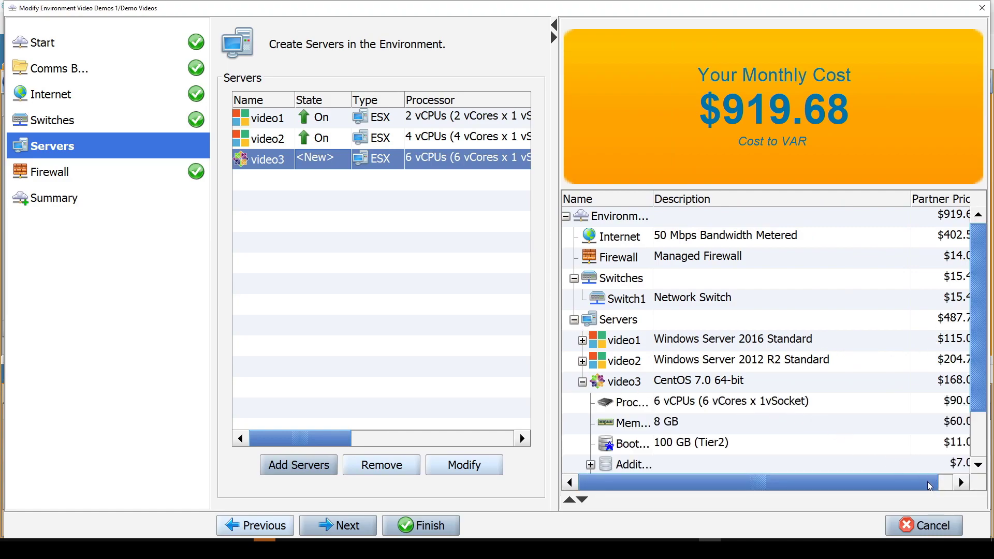
scroll(869, 437, "down", 2)
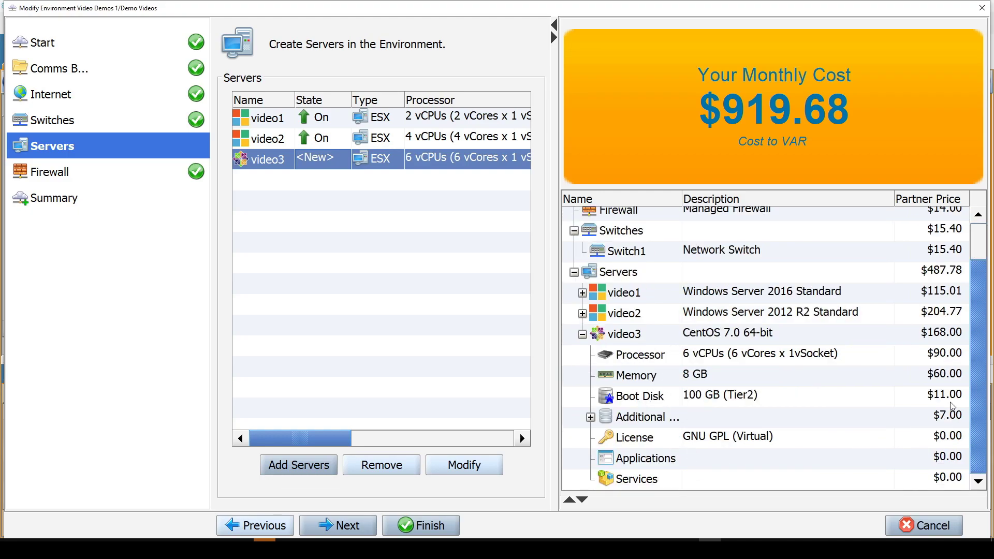
left_click(861, 336)
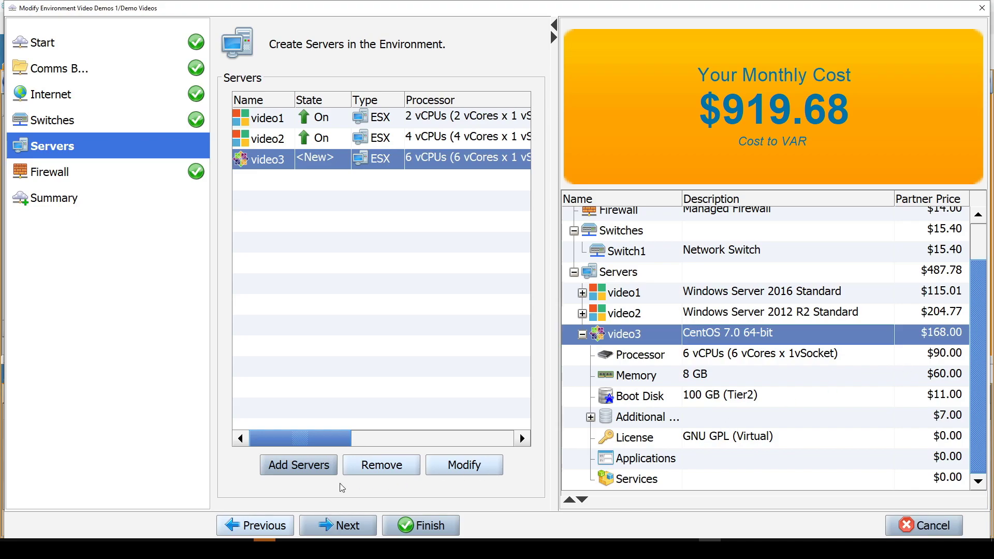
- Finish the environment setup without adding firewall rules or bandwidth policies, and review video3's settings in the summary
left_click(355, 536)
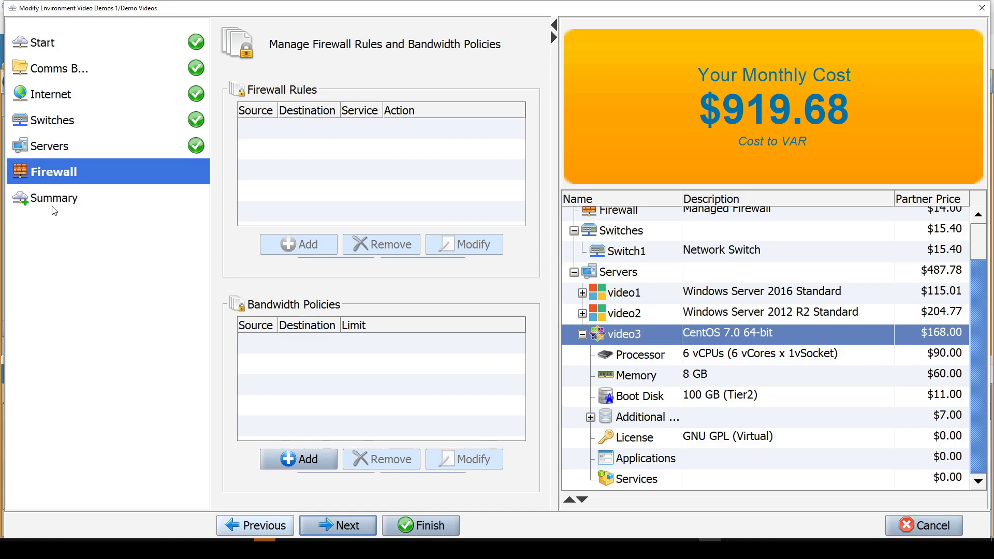
left_click(452, 533)
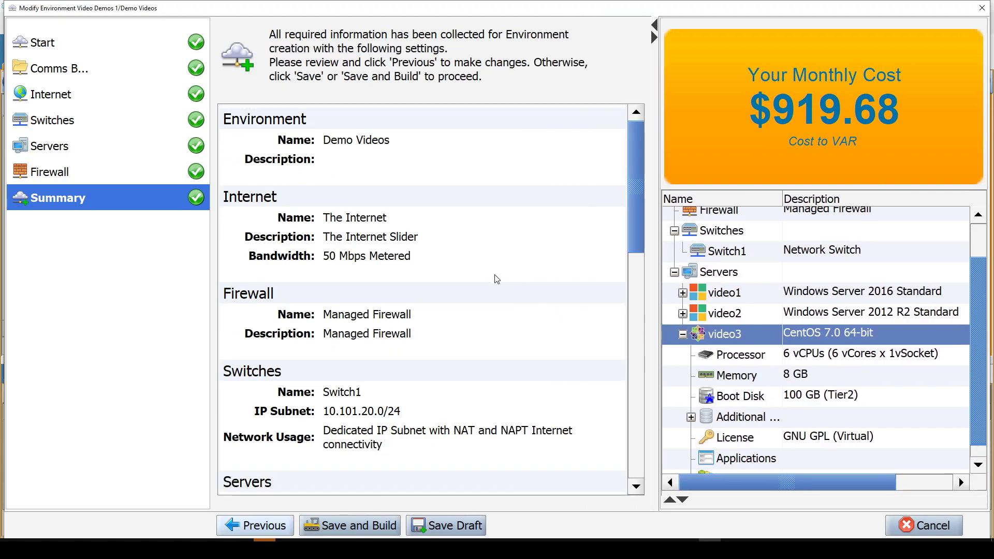
scroll(481, 287, "down", 10)
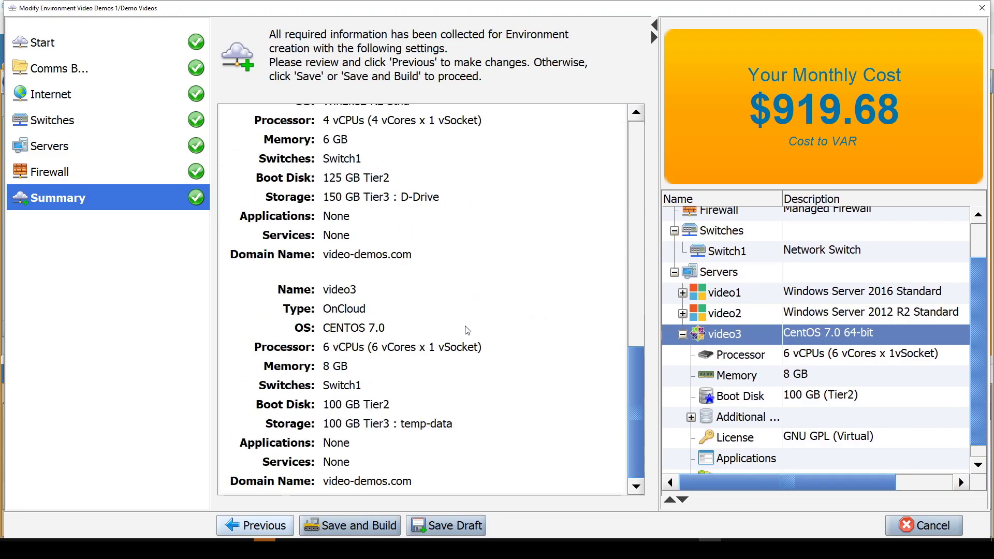
double_click(339, 295)
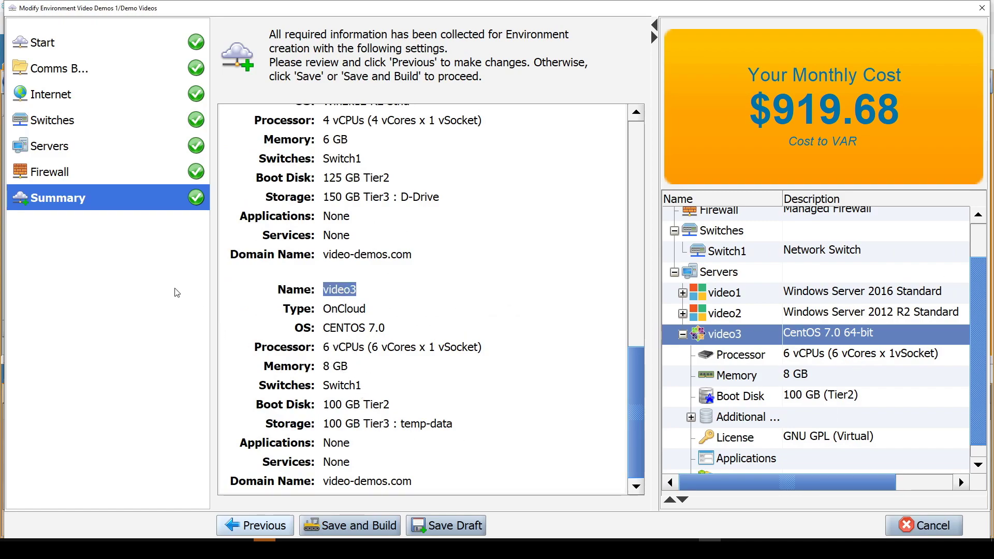
- Save and build the environment, accepting the estimated monthly charges
left_click(357, 518)
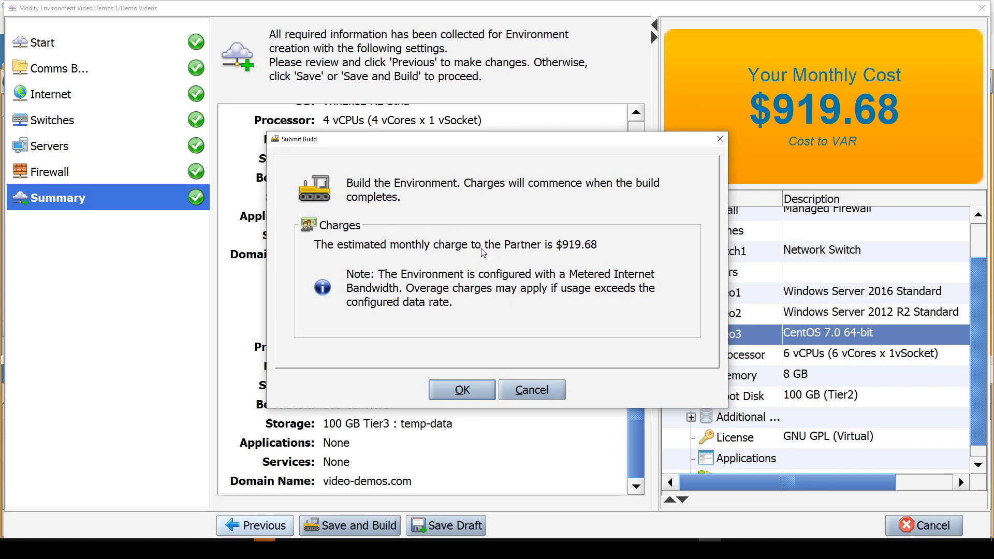
left_click(453, 392)
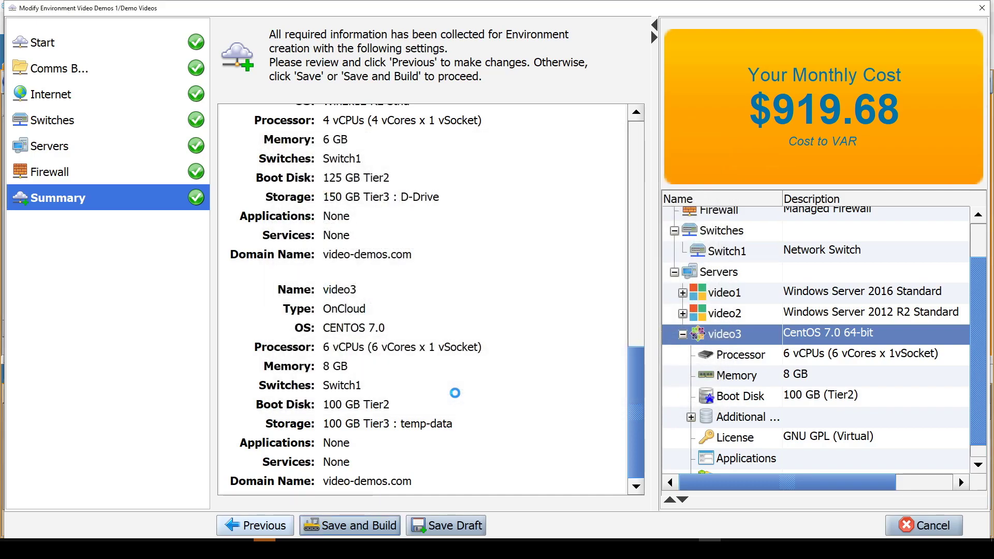